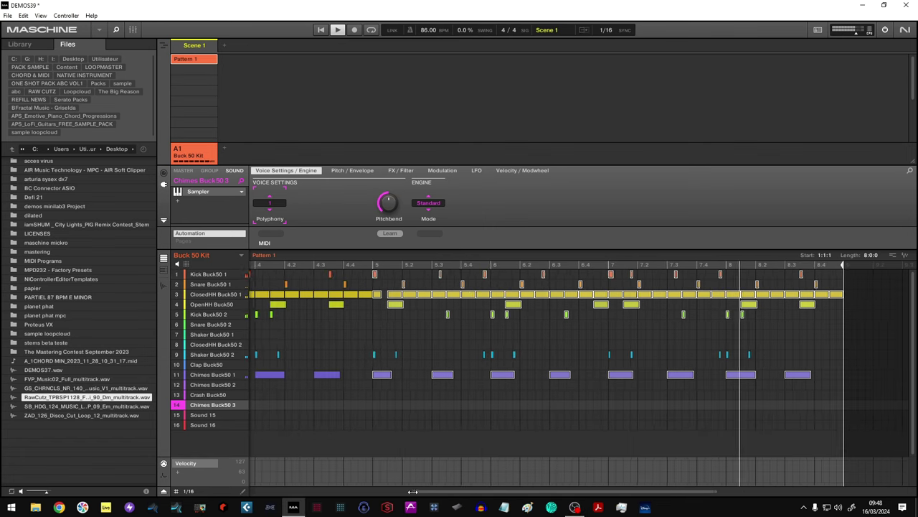
- Add a new group B1 and load the RawCutz_TPBSP1128 90 Dm multitrack WAV into its first sound slot
drag(456, 493, 253, 493)
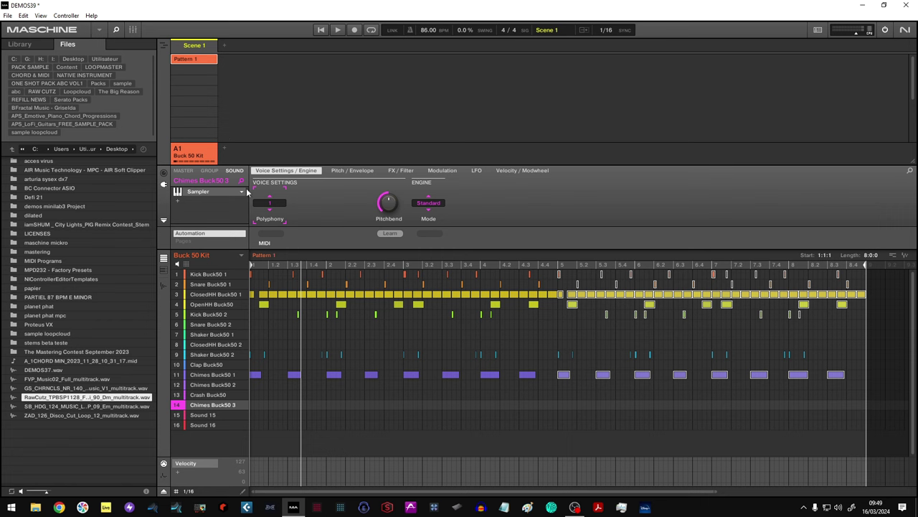
click(225, 149)
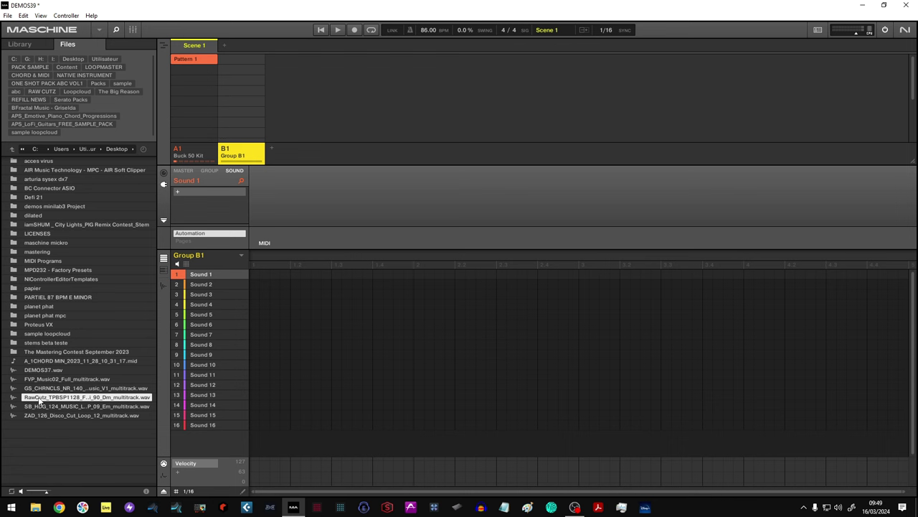
drag(40, 399, 204, 274)
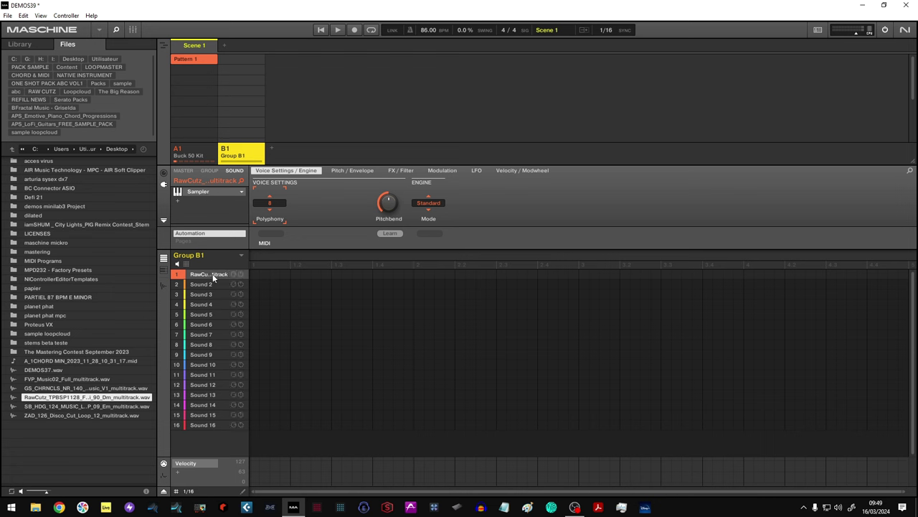
- Replace the RawCutz sound's Sampler with the internal Audio module and play the pattern to hear the loop at project tempo
click(242, 195)
mouse_move(254, 209)
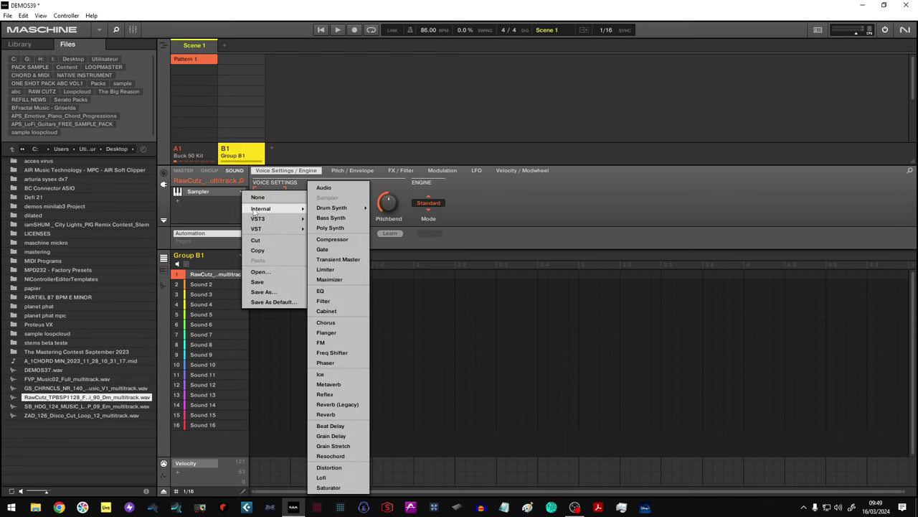
click(327, 189)
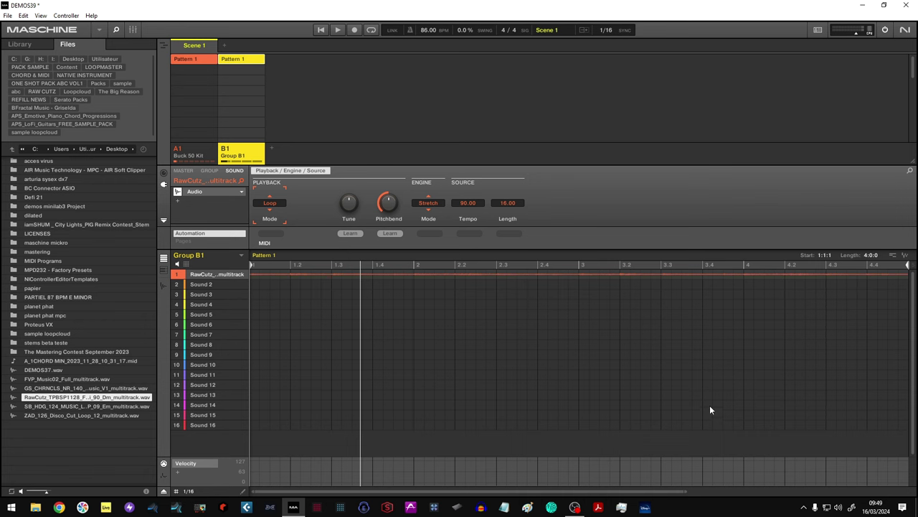
drag(688, 497, 753, 483)
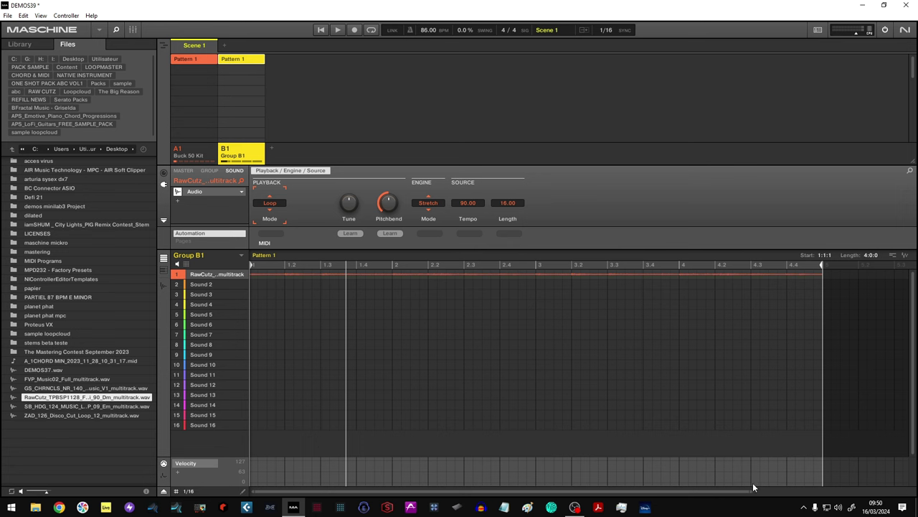
key(space)
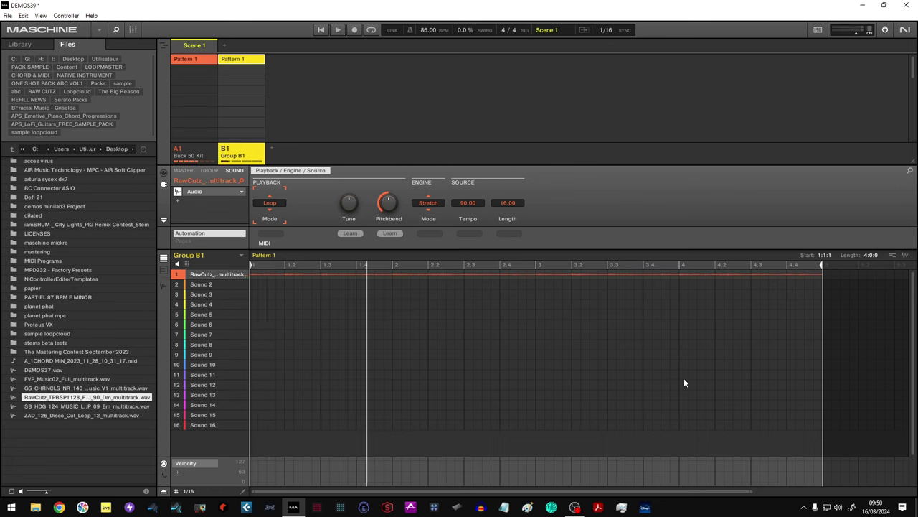
- Try the RawCutz sound with the internal Sampler instead of the Audio module and play the pattern
click(243, 193)
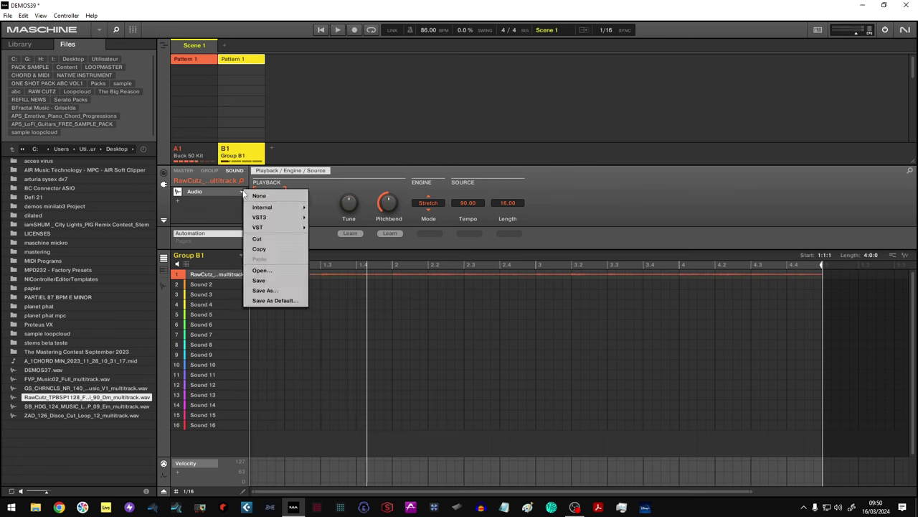
mouse_move(261, 207)
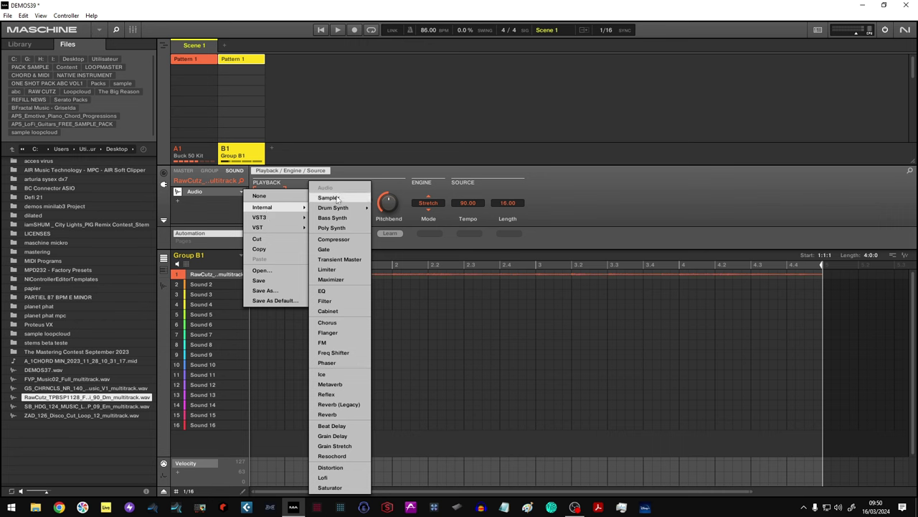
click(337, 198)
key(space)
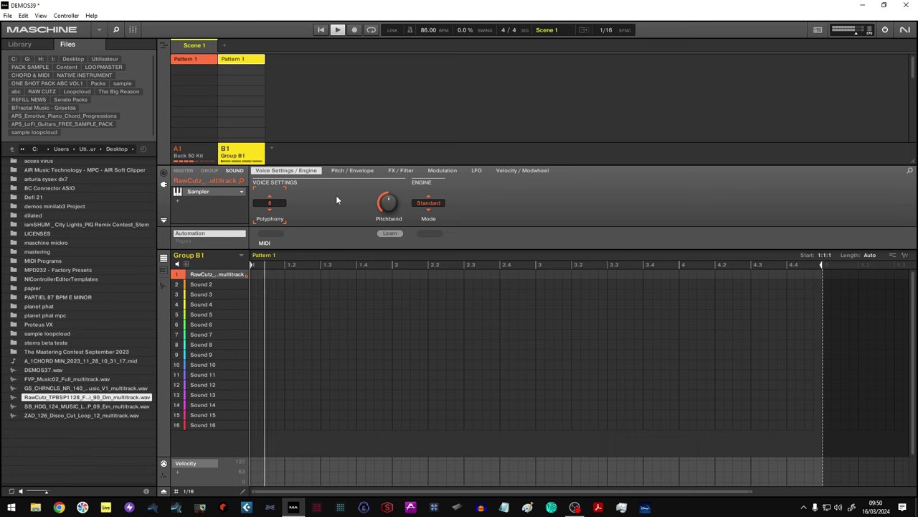
key(space)
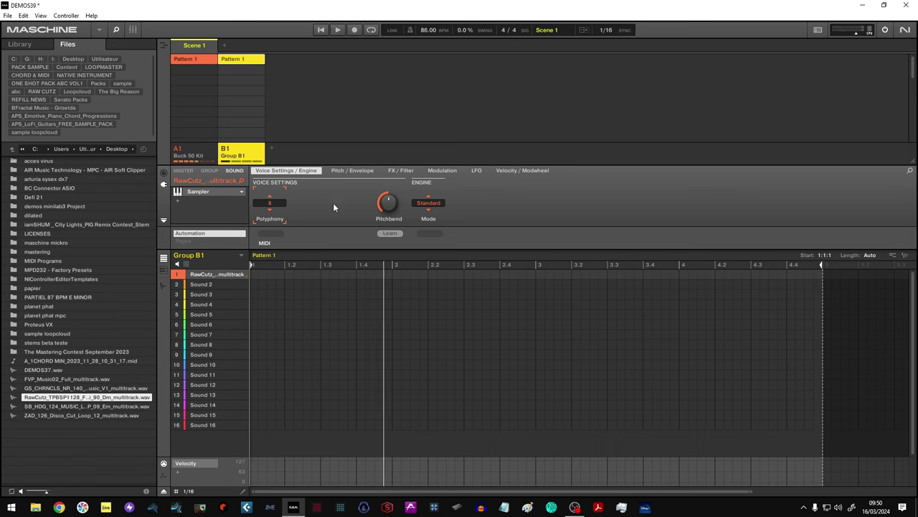
- Return the RawCutz sound to the internal Audio module
click(242, 192)
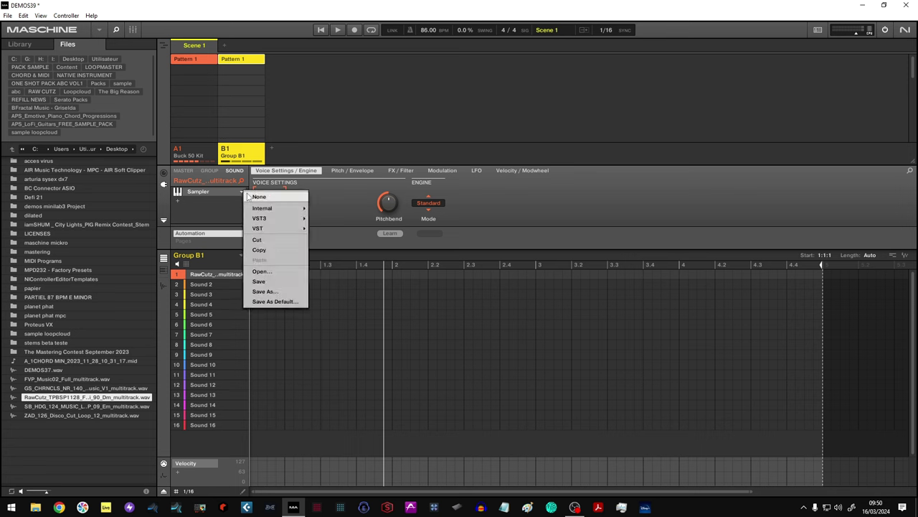
mouse_move(252, 208)
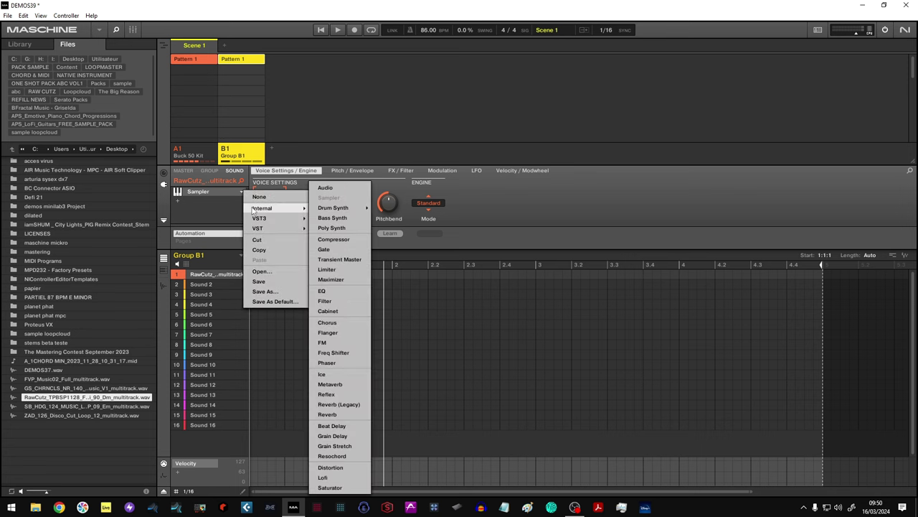
click(320, 189)
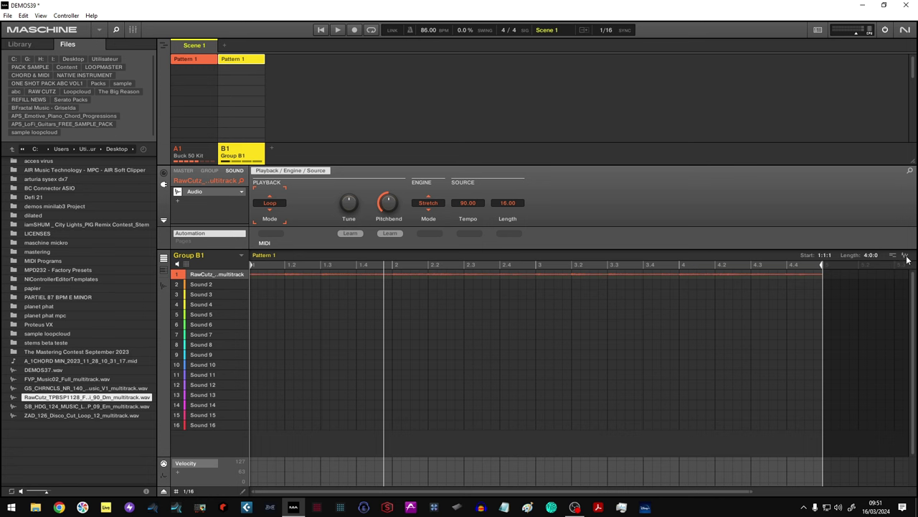
- Bounce Pattern 1's audio into Sound 2 and cut the original RawCutz loop from the first sound slot
drag(906, 257, 222, 285)
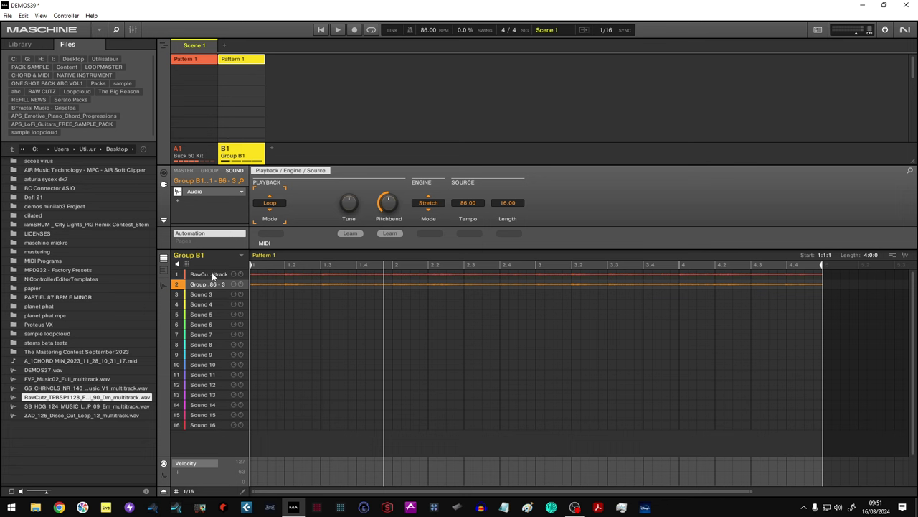
right_click(211, 275)
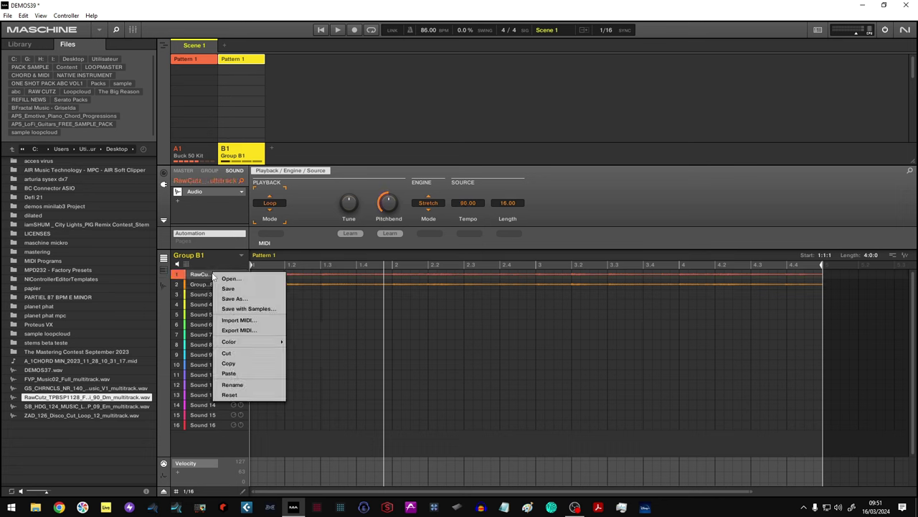
click(230, 355)
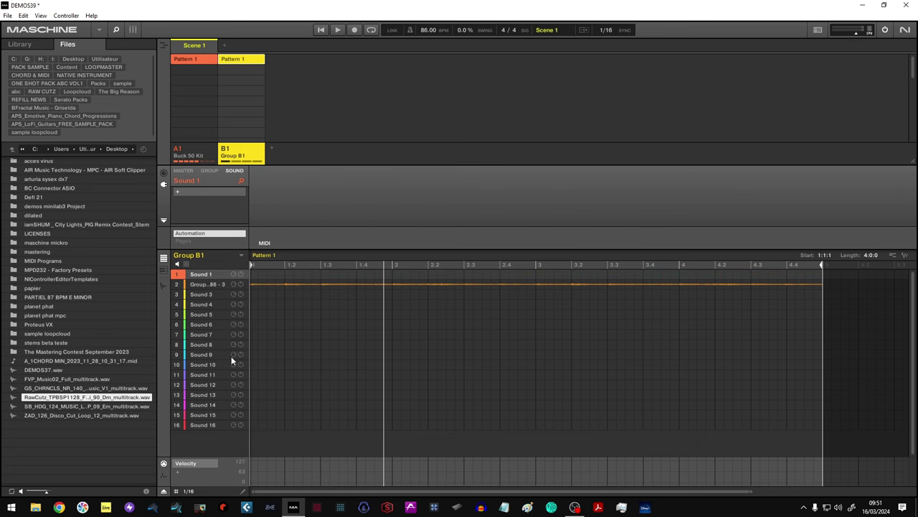
- Move the bounced loop from the second sound slot to the first by copying, pasting and cutting the original
right_click(211, 287)
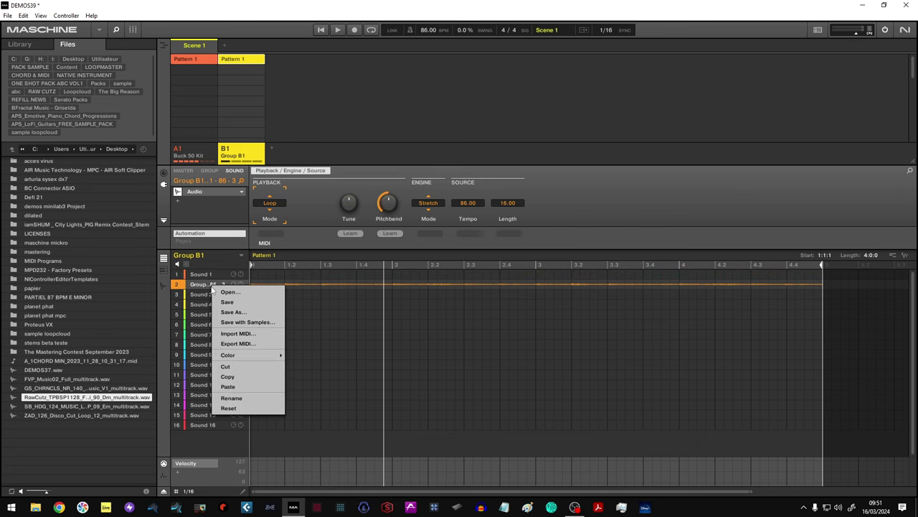
click(230, 386)
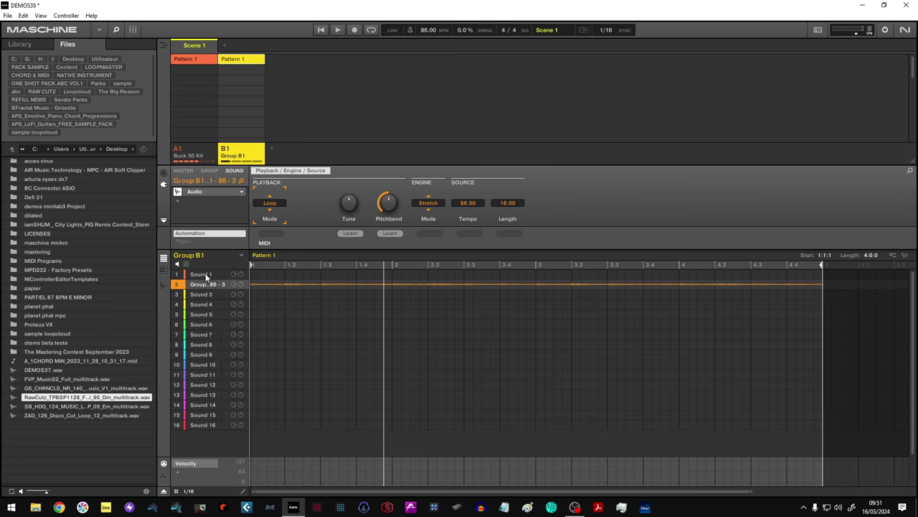
click(206, 276)
right_click(208, 275)
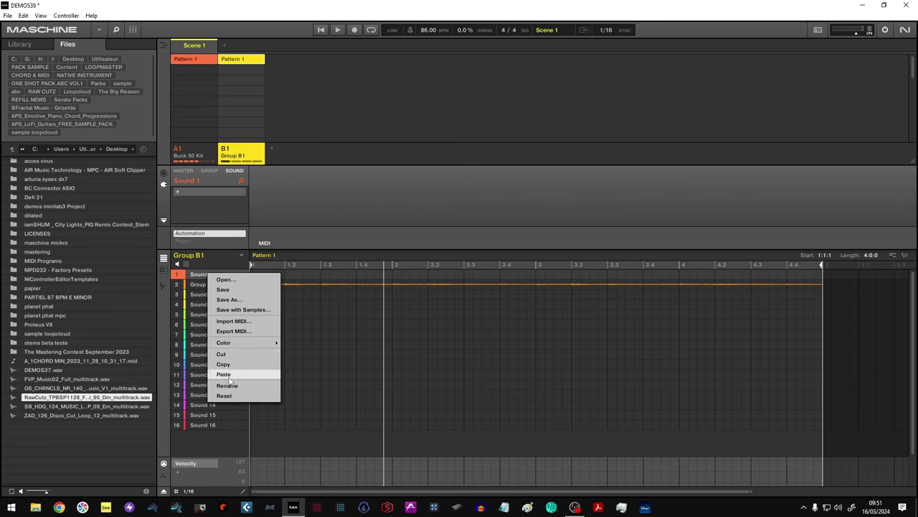
click(229, 374)
right_click(218, 285)
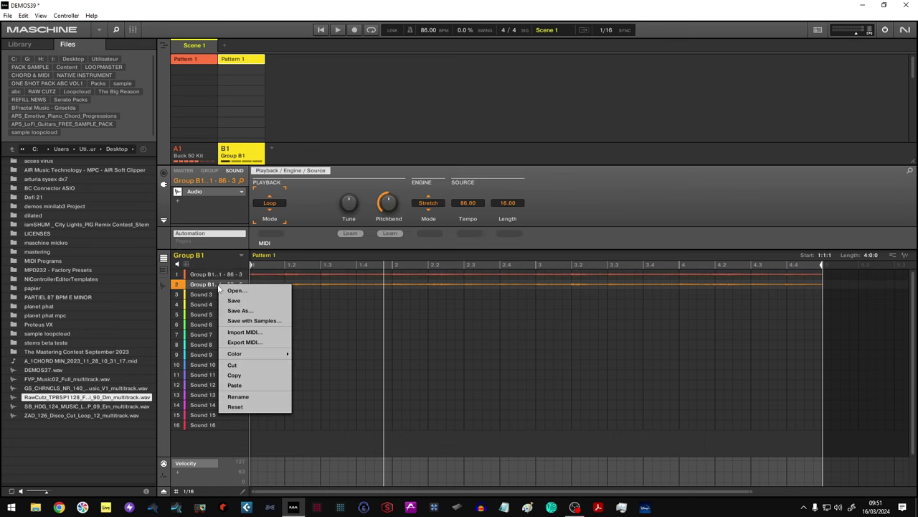
click(233, 365)
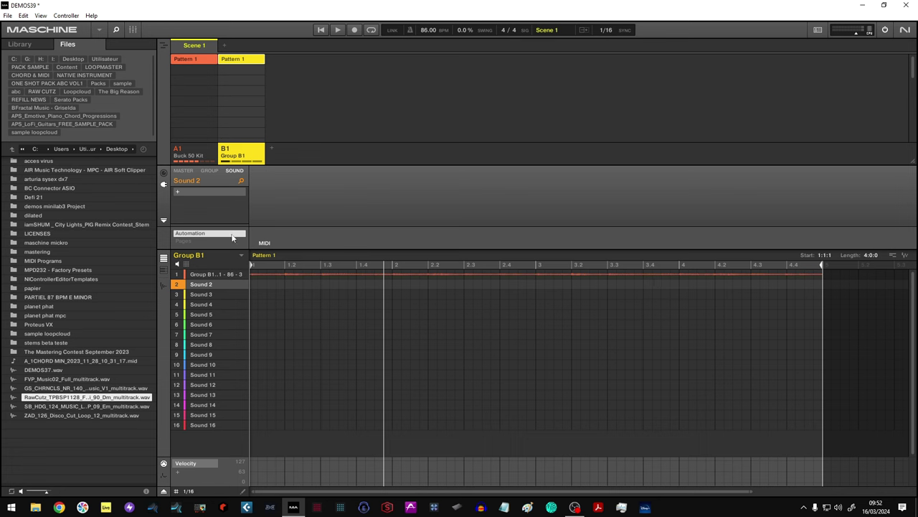
- Change the bounced loop in the first sound slot from the Audio module to the internal Sampler
click(215, 273)
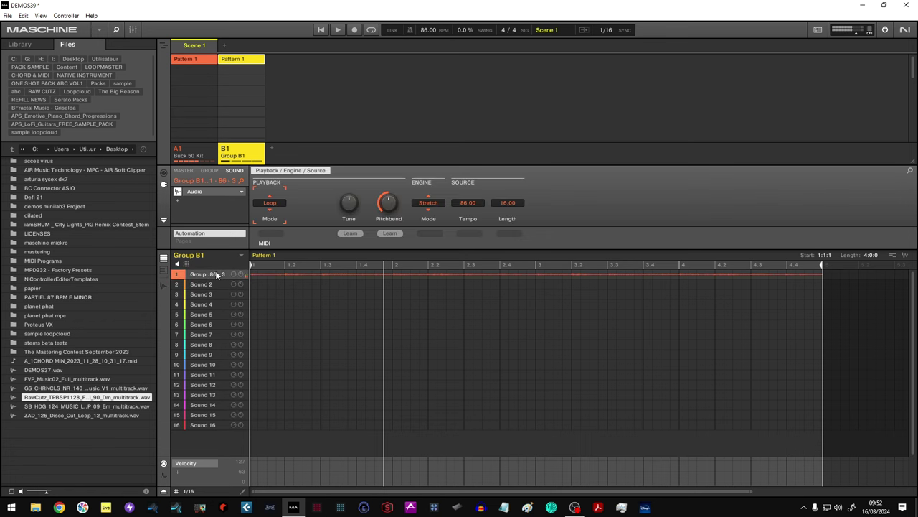
click(241, 192)
mouse_move(269, 208)
click(331, 198)
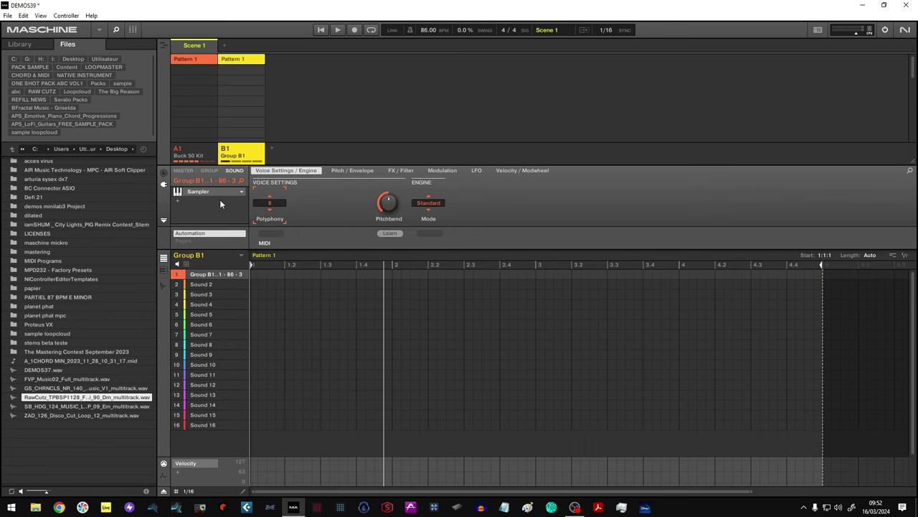
- Slice the bounced loop in the sample editor using Split mode with 16 slices, and apply the slicing
click(163, 287)
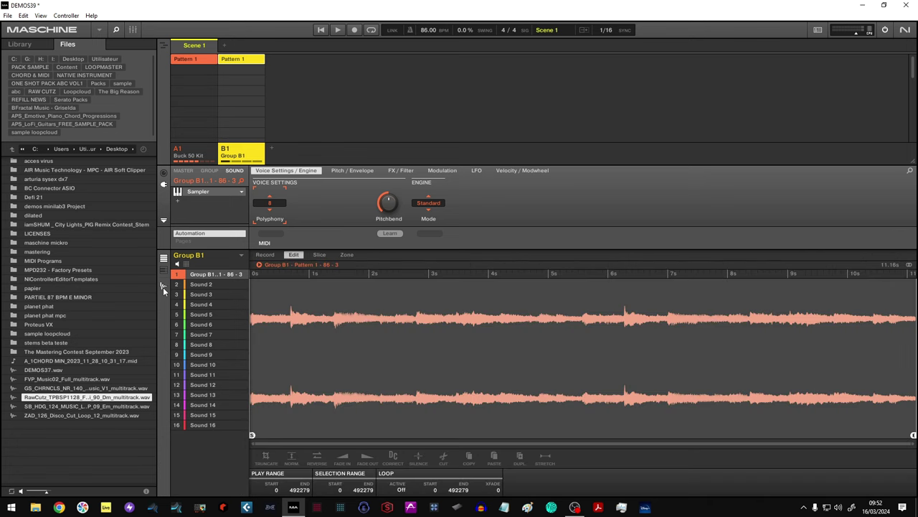
click(319, 255)
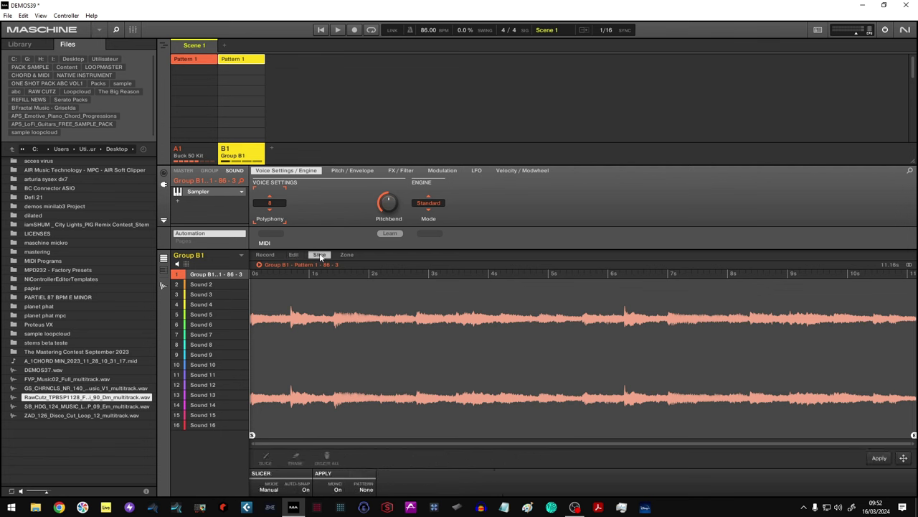
click(274, 490)
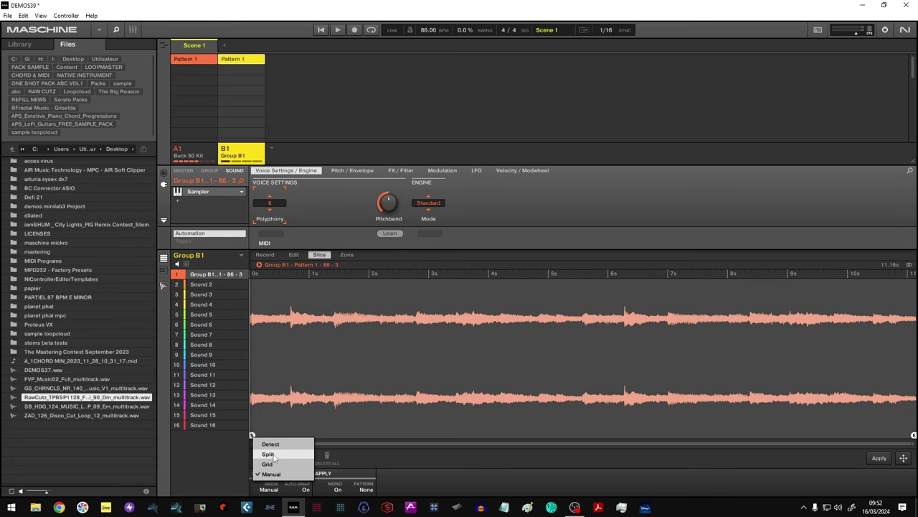
click(268, 454)
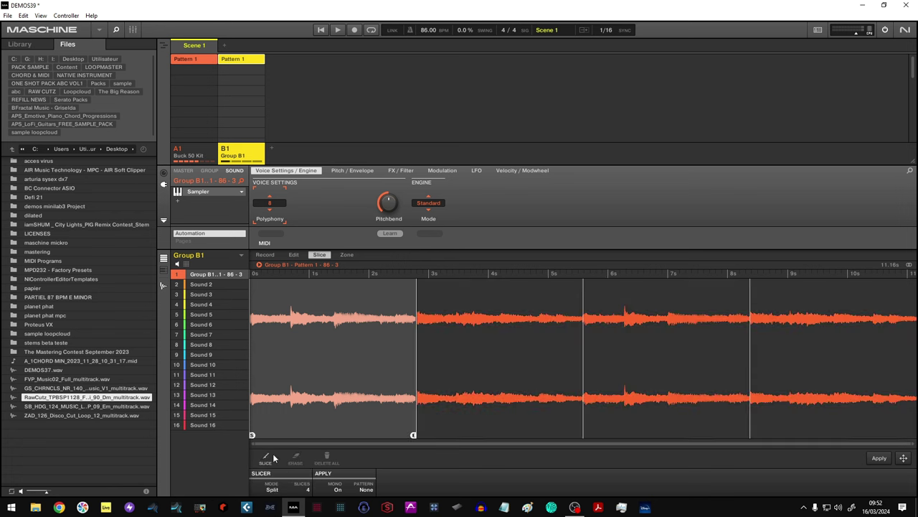
click(307, 490)
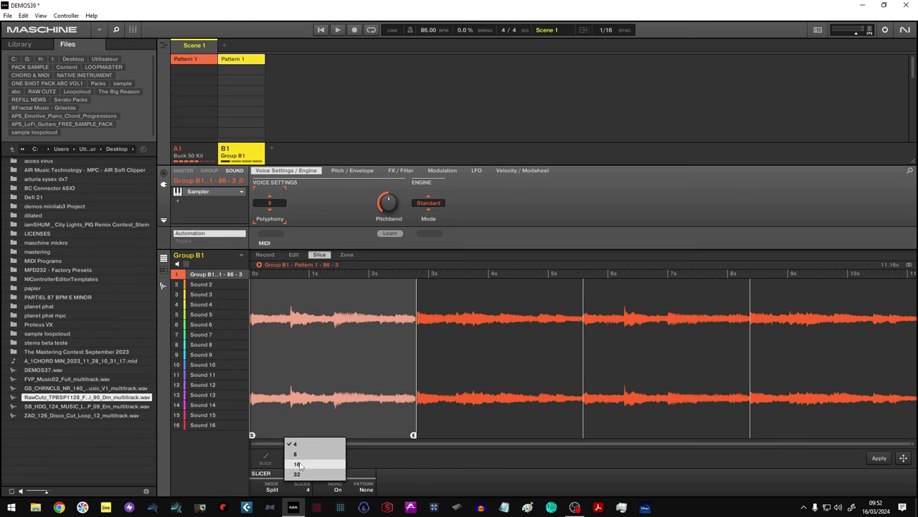
click(298, 463)
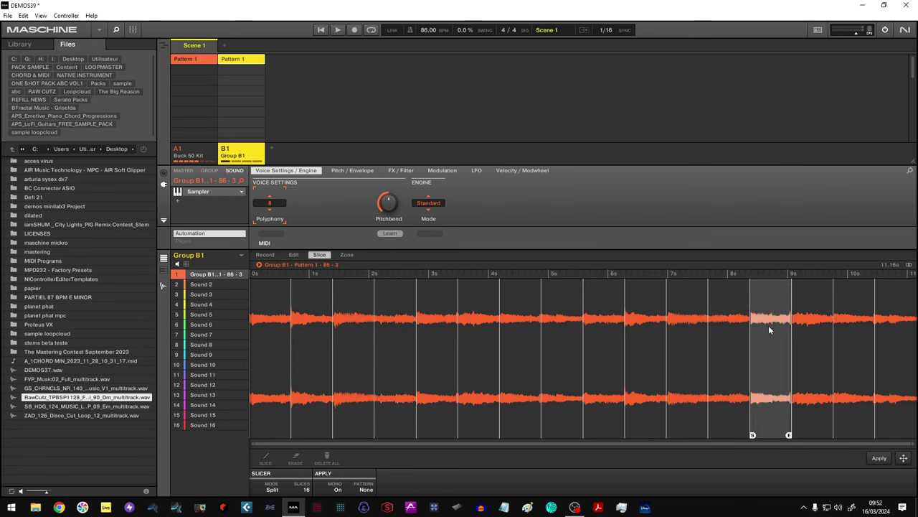
click(879, 461)
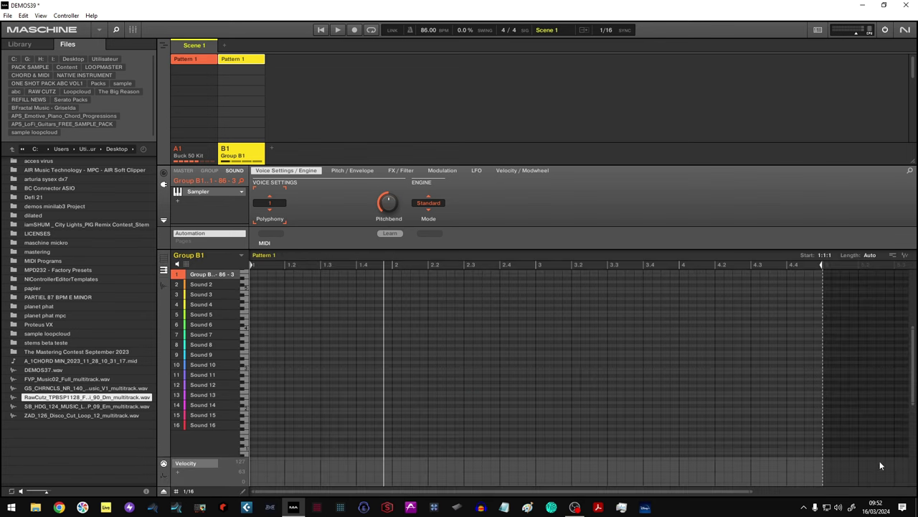
- Review the applied slices in the sample editor's Slice and Edit views with playback, and return to the pattern editor
click(163, 286)
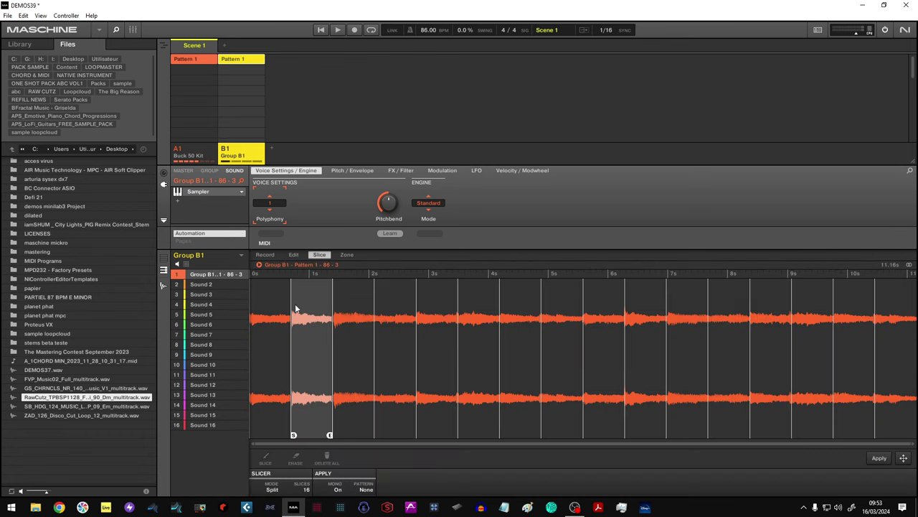
click(294, 255)
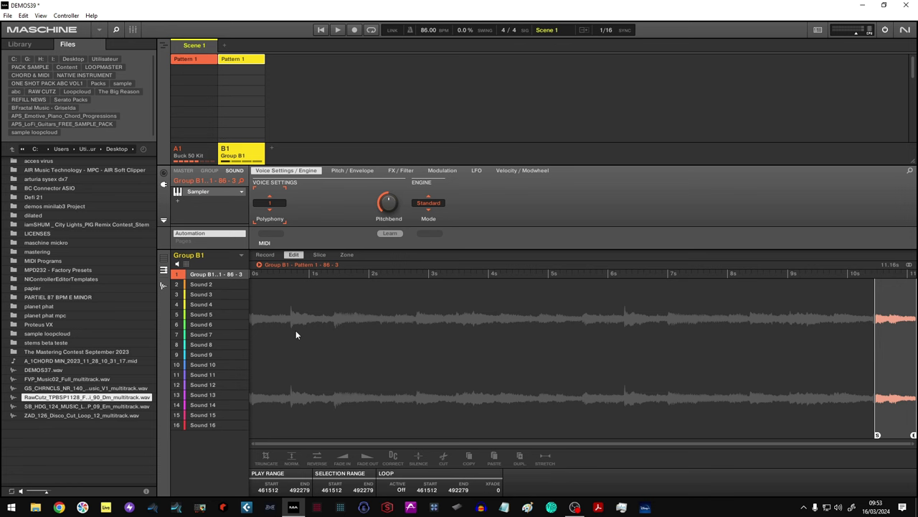
key(space)
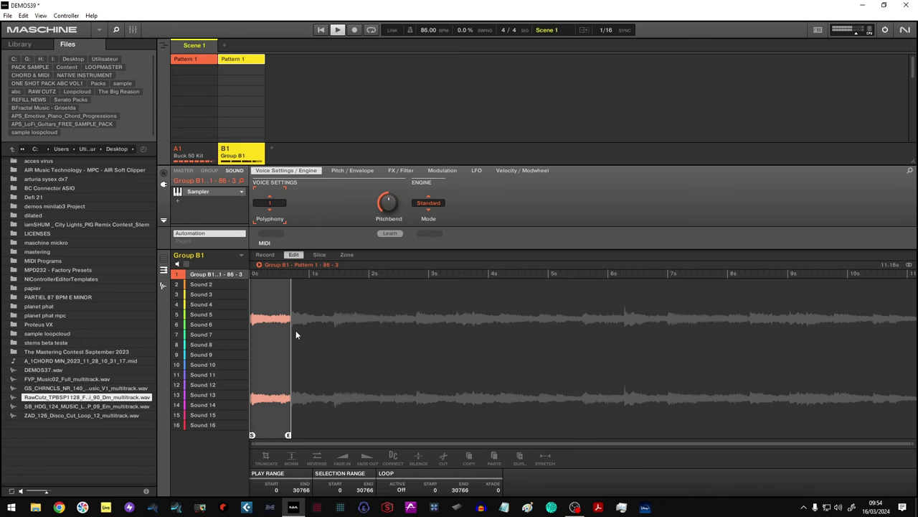
key(space)
click(164, 287)
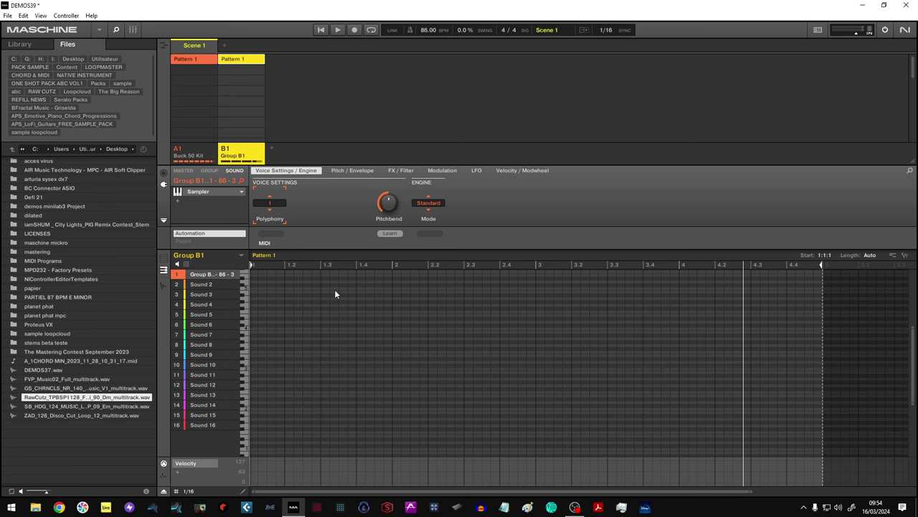
- Record a slice performance into Group B1's pattern and shorten the pattern to 8 bars
key(ctrl+r)
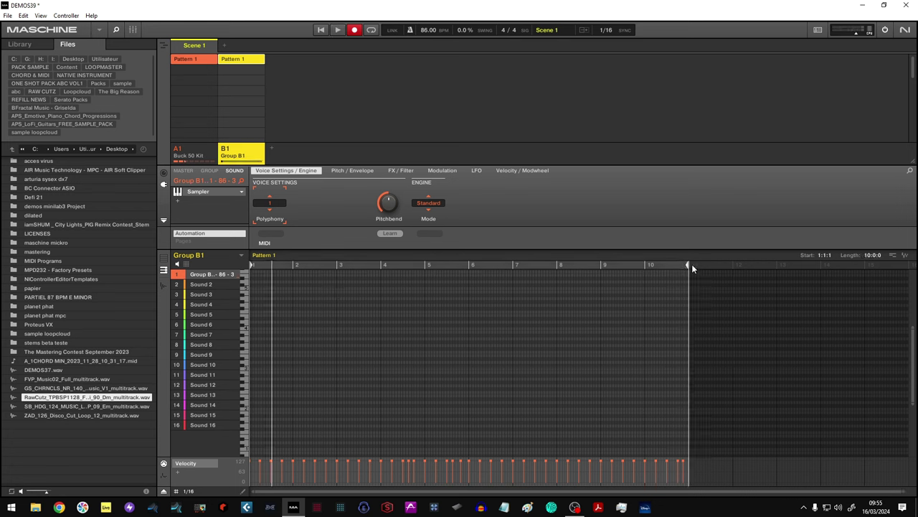
mouse_move(691, 267)
mouse_down()
mouse_move(569, 273)
mouse_move(601, 273)
mouse_up()
- Delete the recorded notes beyond the end of the 8-bar pattern and play the result
scroll(667, 370, down, 2)
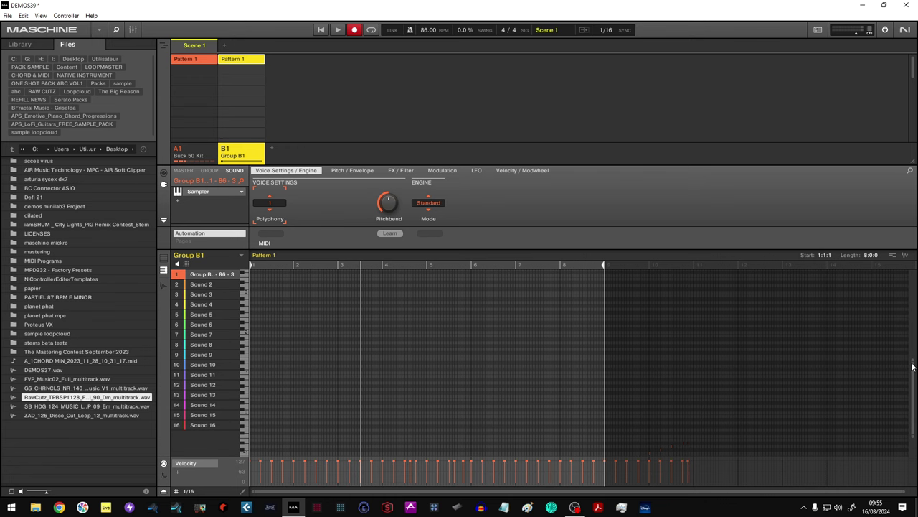
scroll(912, 367, down, 2)
drag(705, 393, 605, 444)
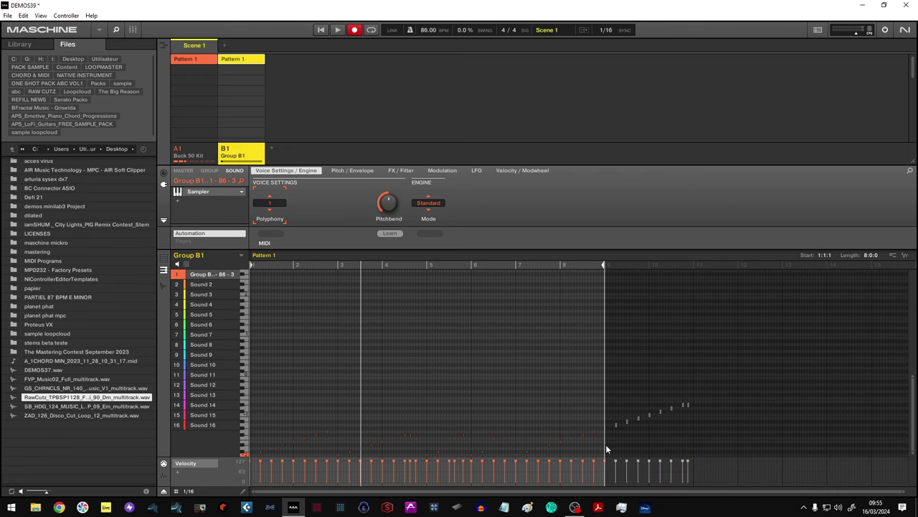
key(Delete)
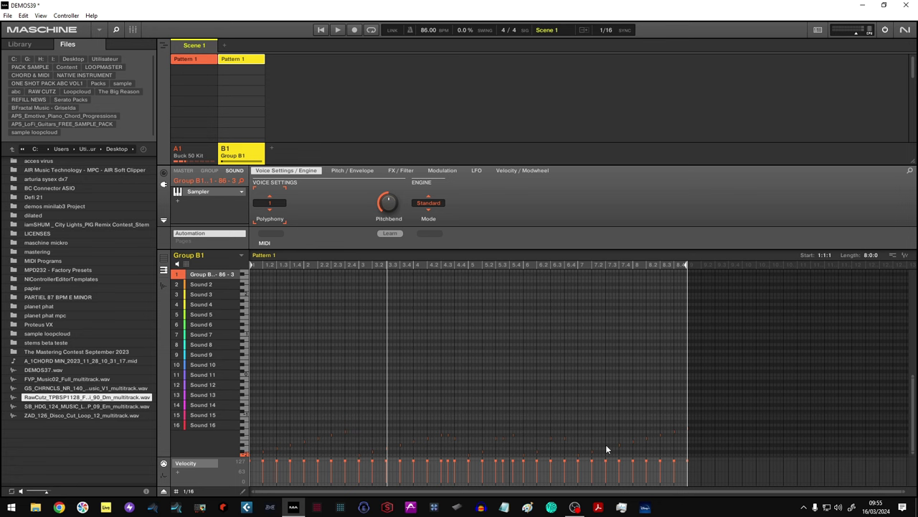
key(space)
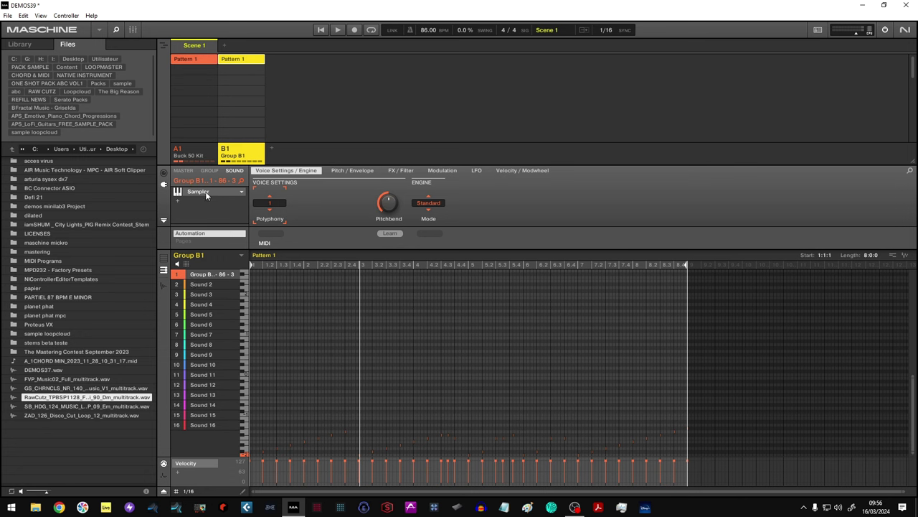
click(241, 191)
mouse_move(307, 208)
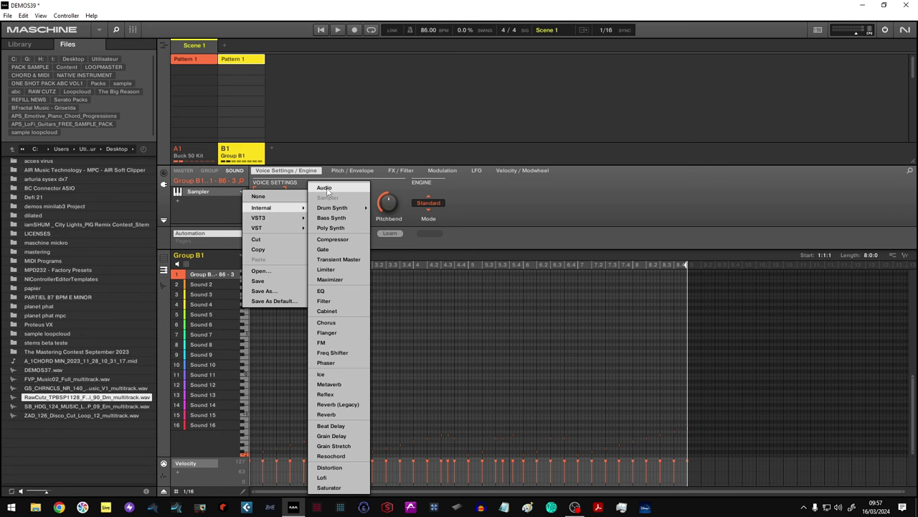
click(339, 203)
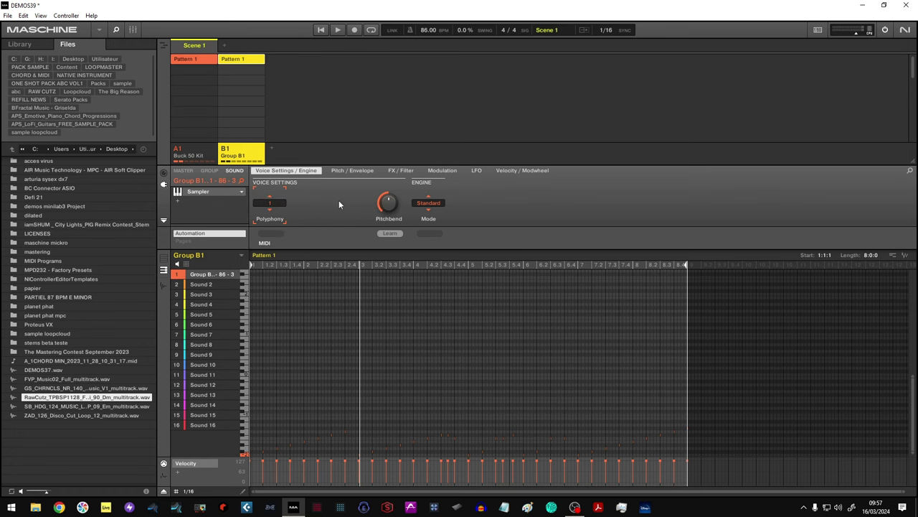
- Add a new group, load the RawCutz 90 BPM multitrack loop into its first sound slot, and switch it to the Audio module
click(271, 150)
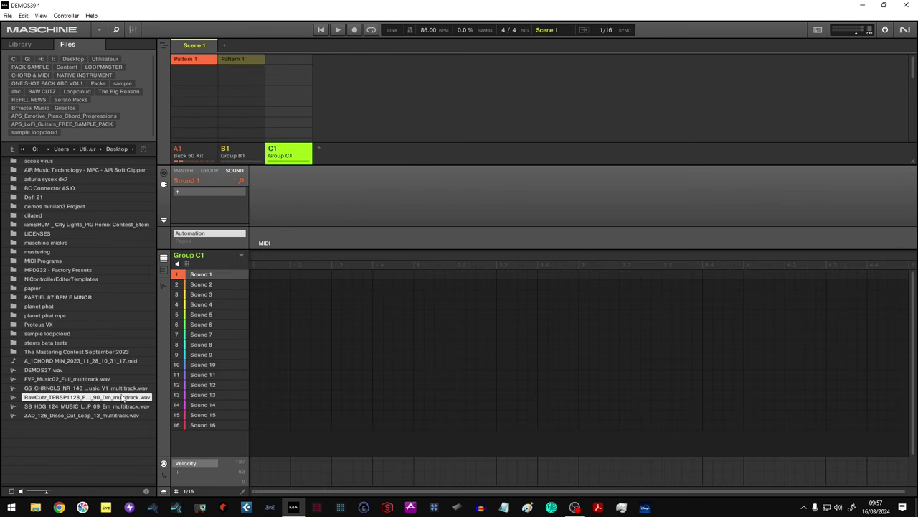
drag(123, 397, 203, 278)
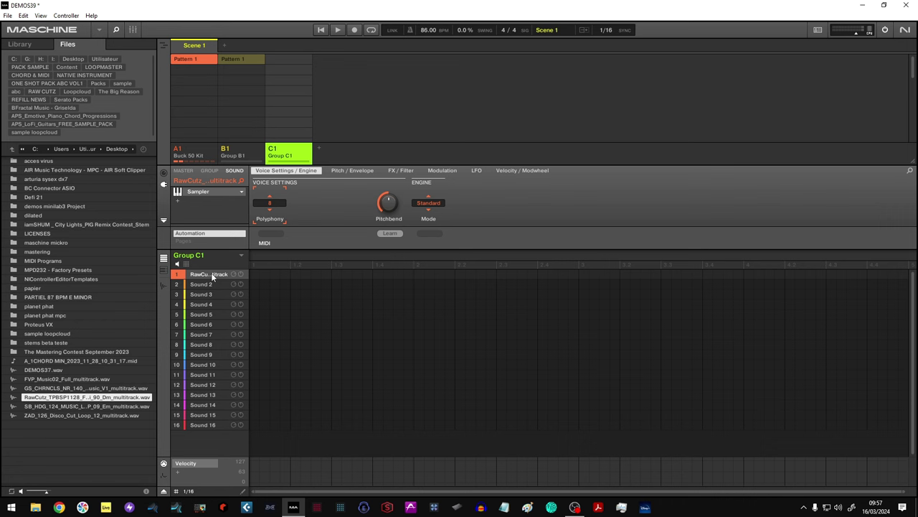
click(241, 192)
click(323, 188)
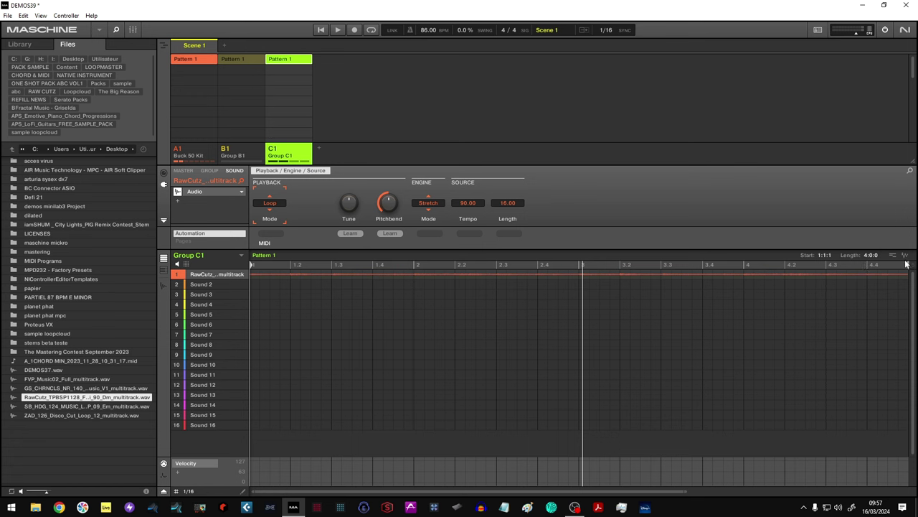
- Bounce Group C1's pattern audio into the second sound slot and cut the original loop from the first slot
drag(904, 257, 201, 285)
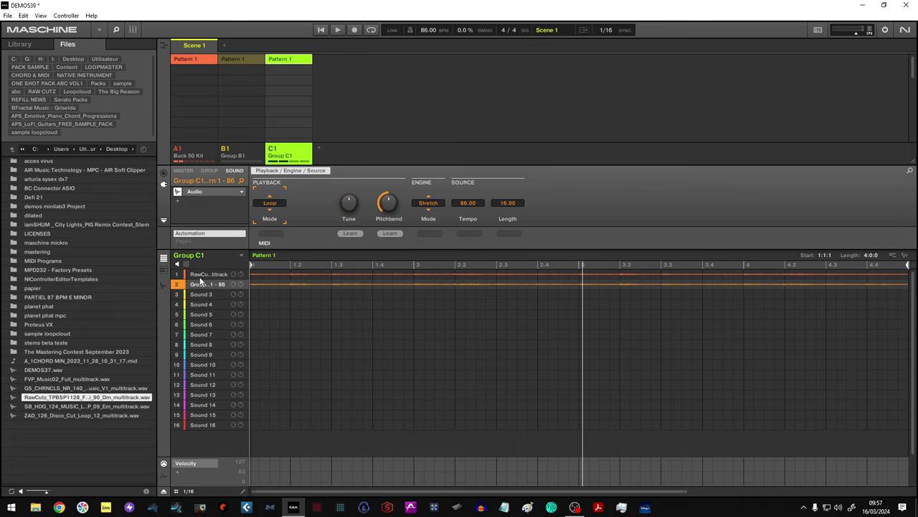
click(200, 275)
right_click(203, 275)
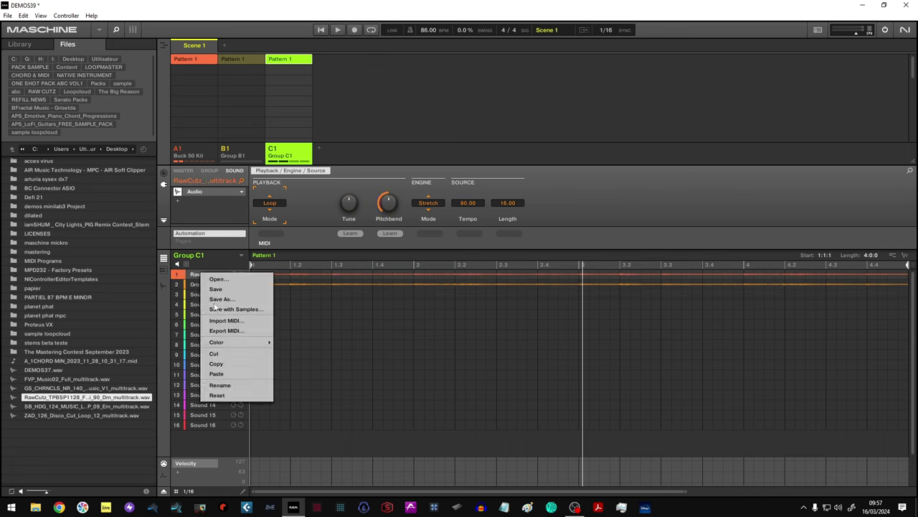
click(213, 353)
- Move the bounced loop to Group C1's first sound slot by copying, pasting and cutting it from the second slot
right_click(210, 284)
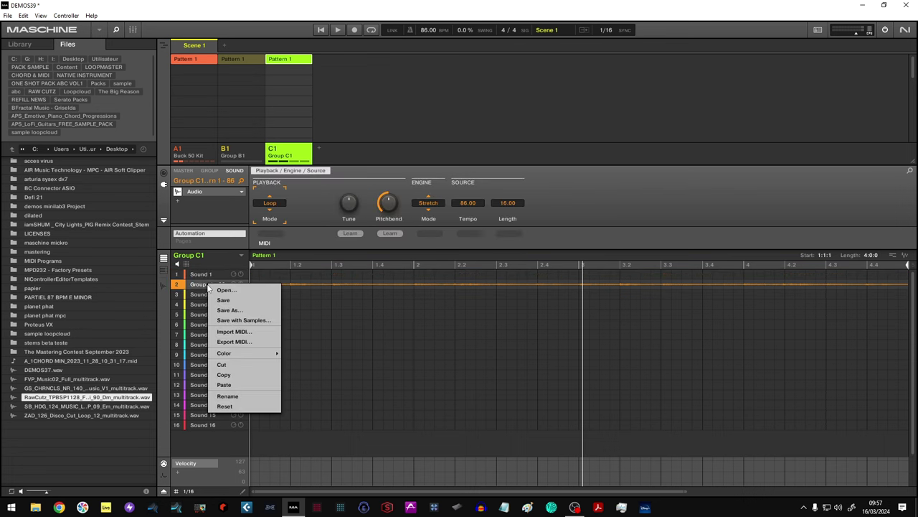
click(223, 374)
right_click(213, 274)
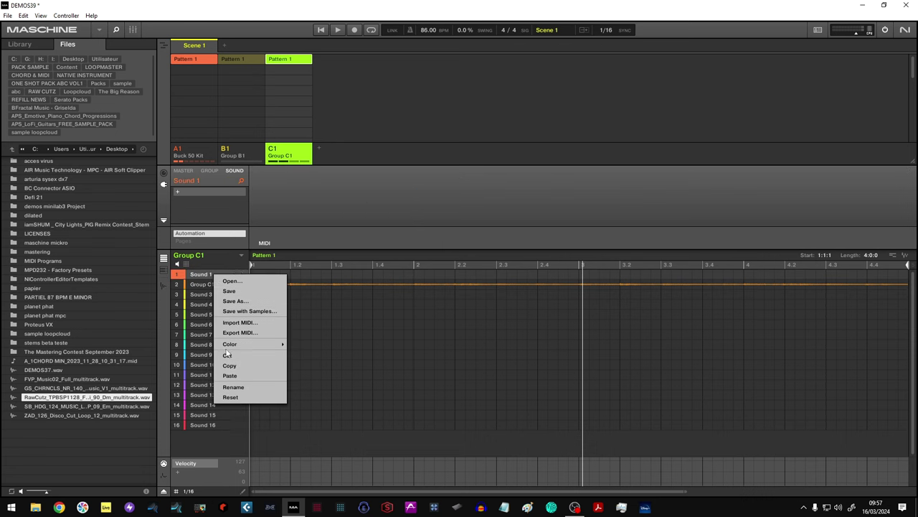
click(230, 375)
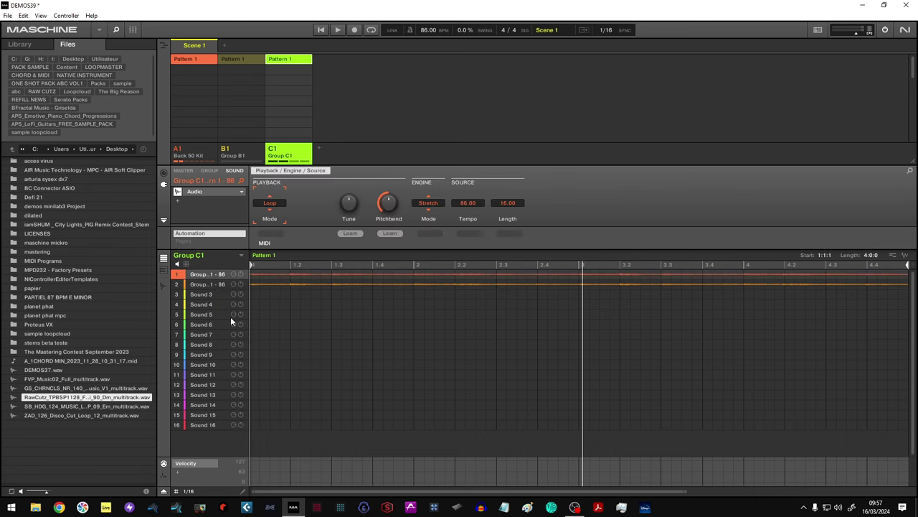
right_click(209, 284)
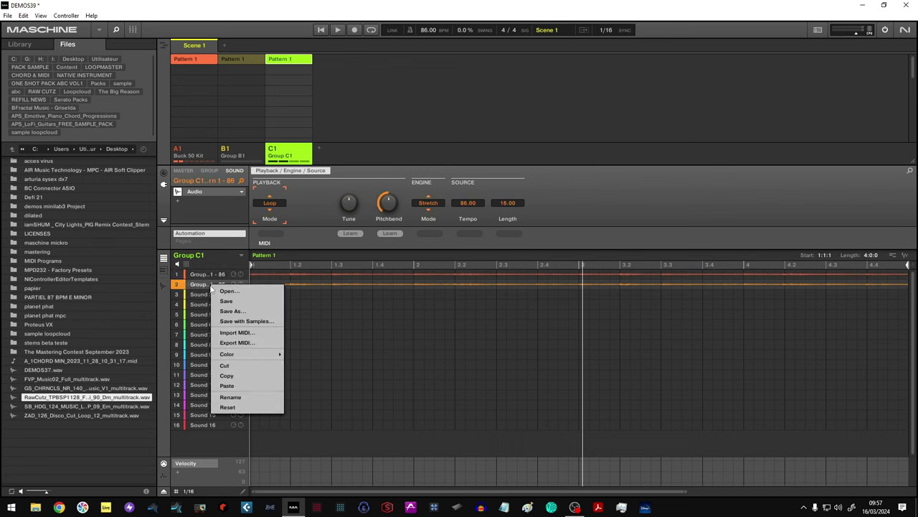
click(224, 364)
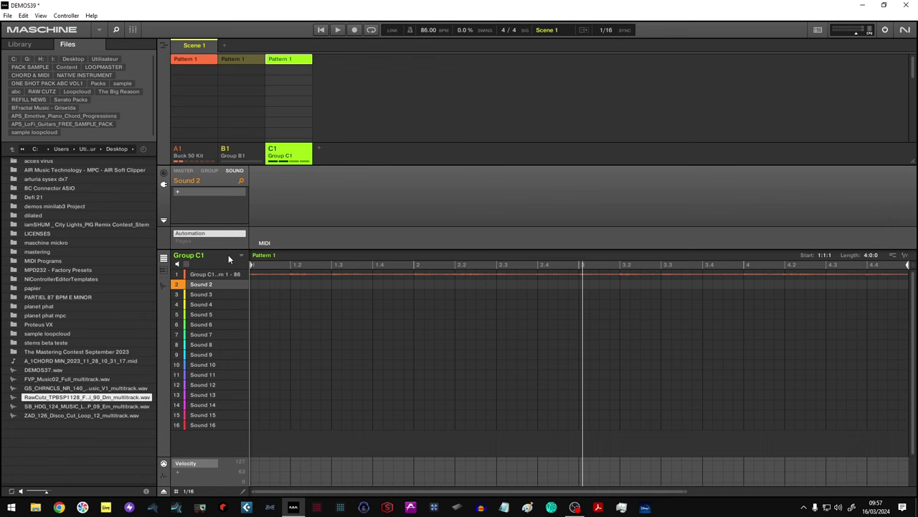
- Audition the bounced loop in the first sound slot and change its playback mode from Loop to Gate
click(210, 272)
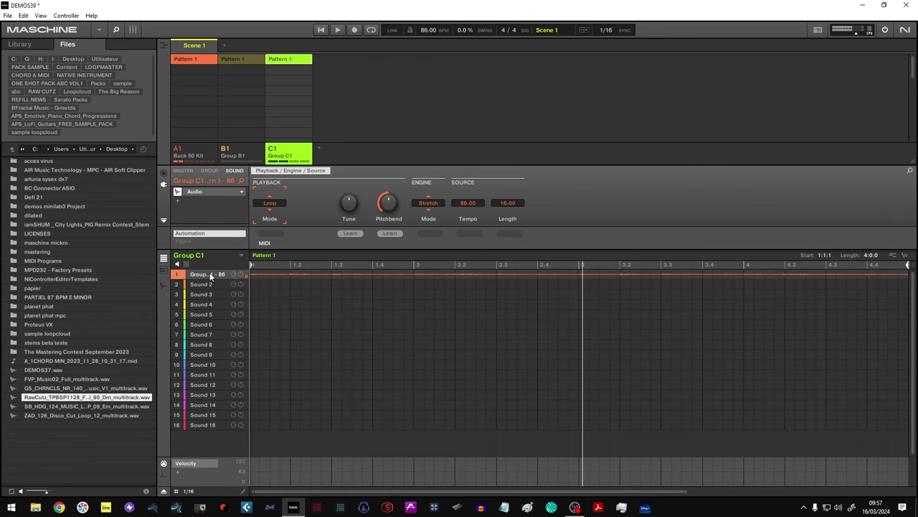
click(272, 204)
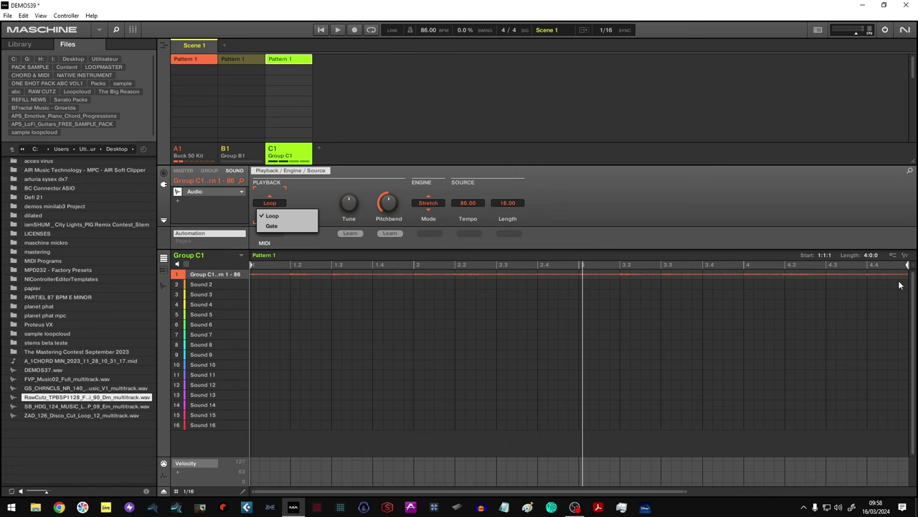
key(space)
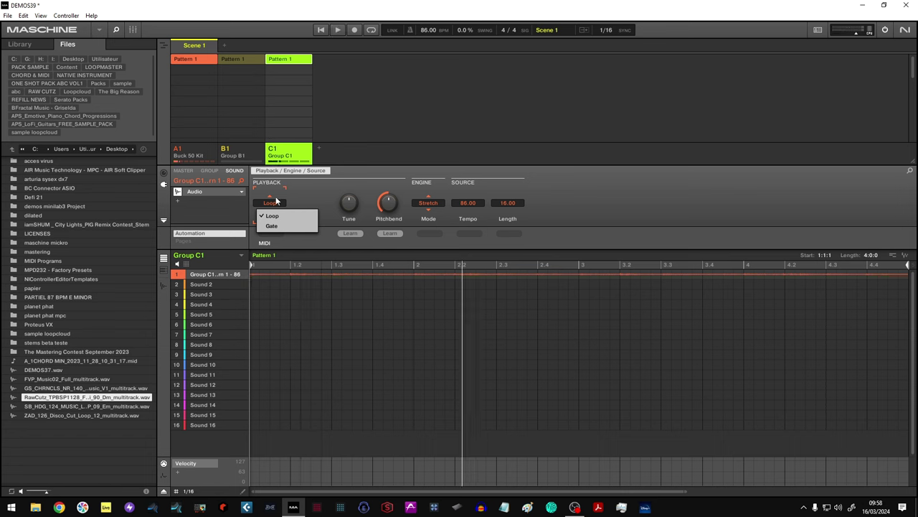
click(264, 228)
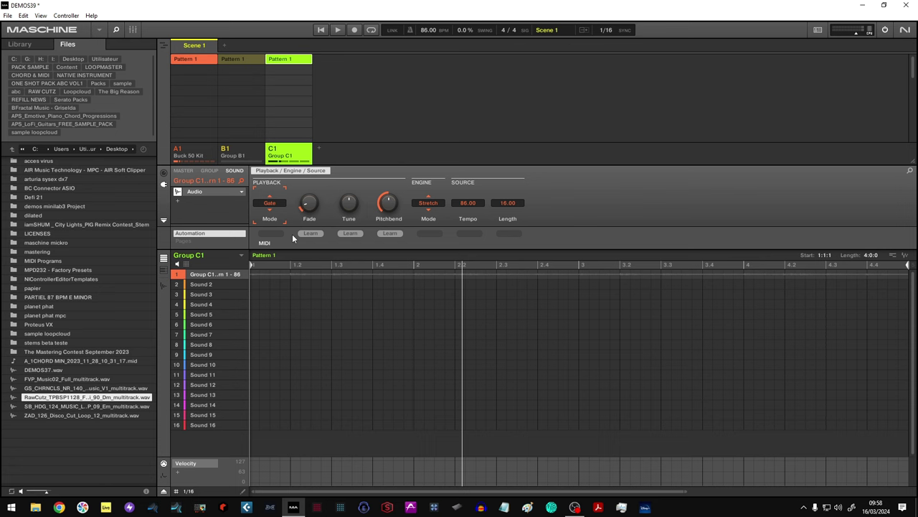
- Audition the loop in Gate playback mode and review the available engine modes without changing the selection
key(space)
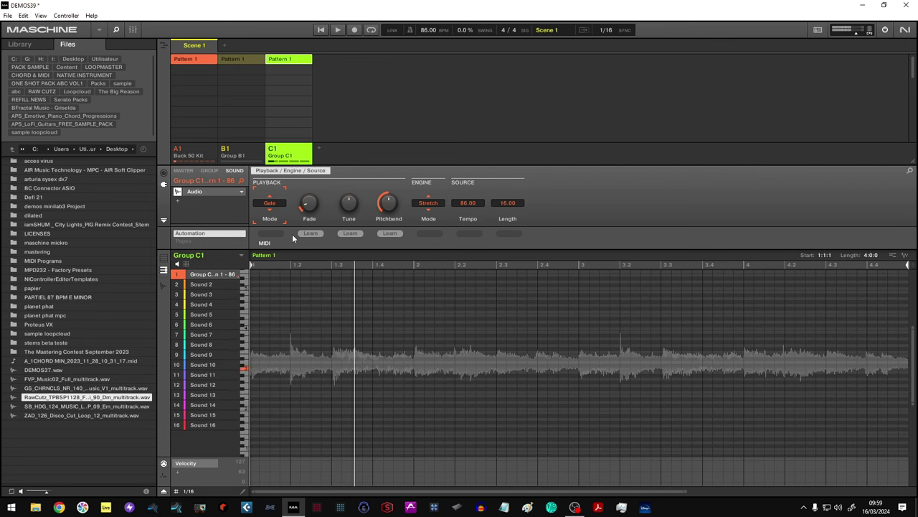
key(space)
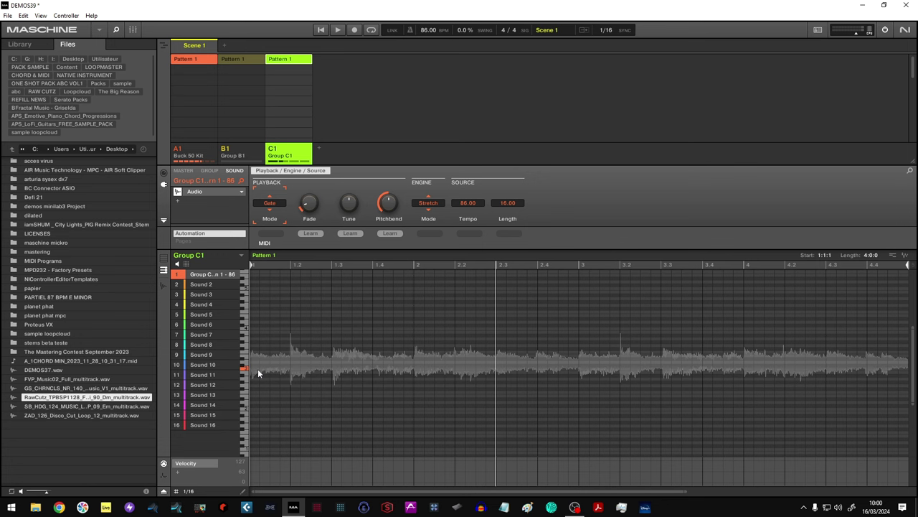
key(space)
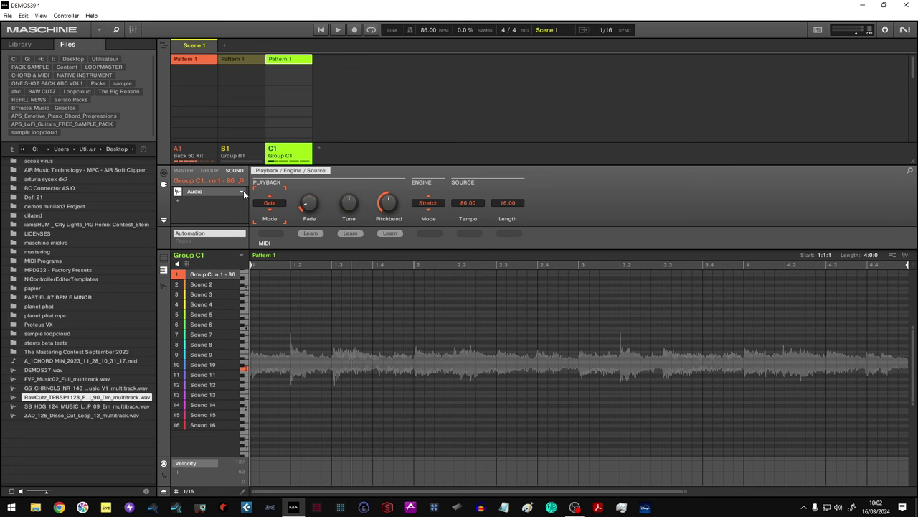
click(431, 204)
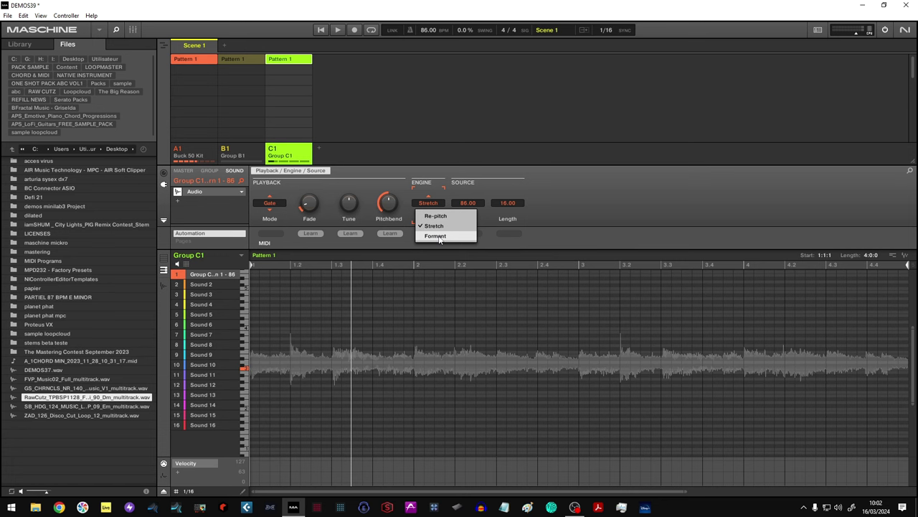
click(333, 193)
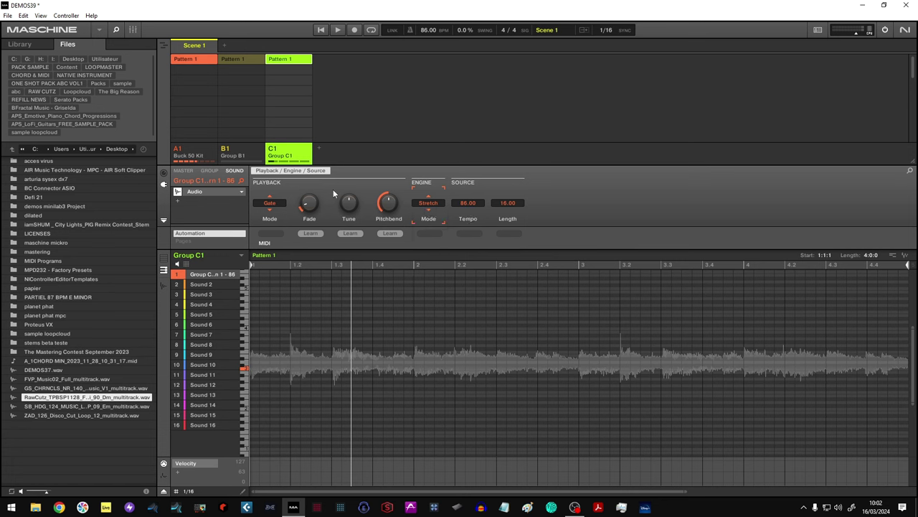